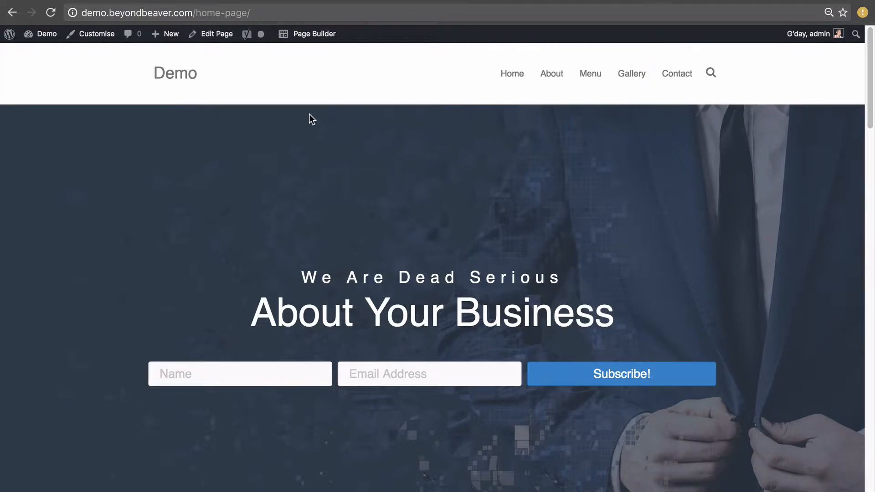
- Open the home page in Page Builder, then close and reopen its list of addable content
left_click(314, 39)
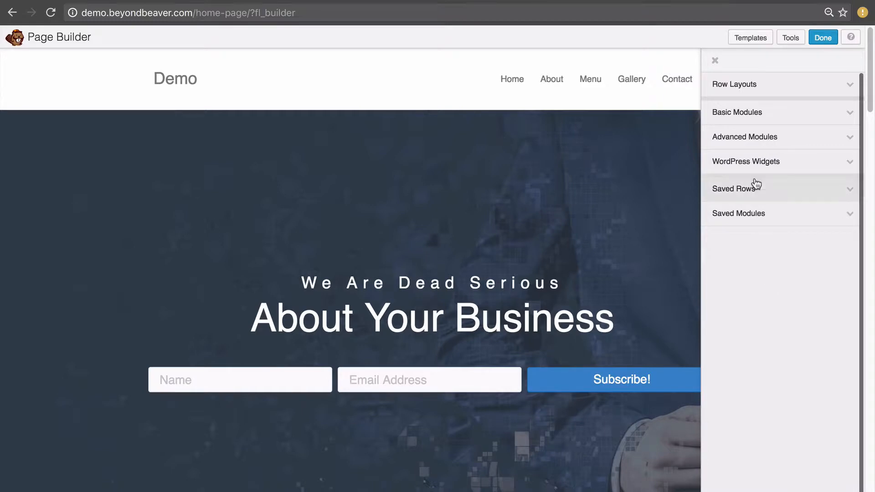
left_click(714, 62)
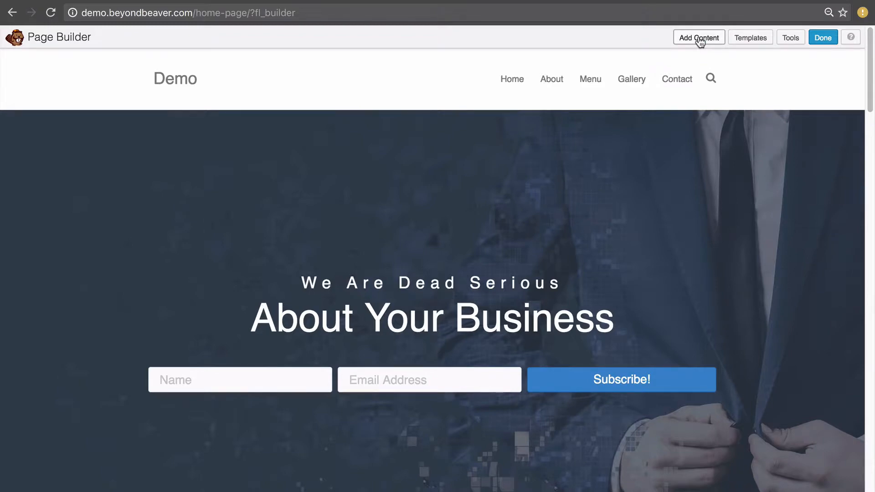
left_click(700, 42)
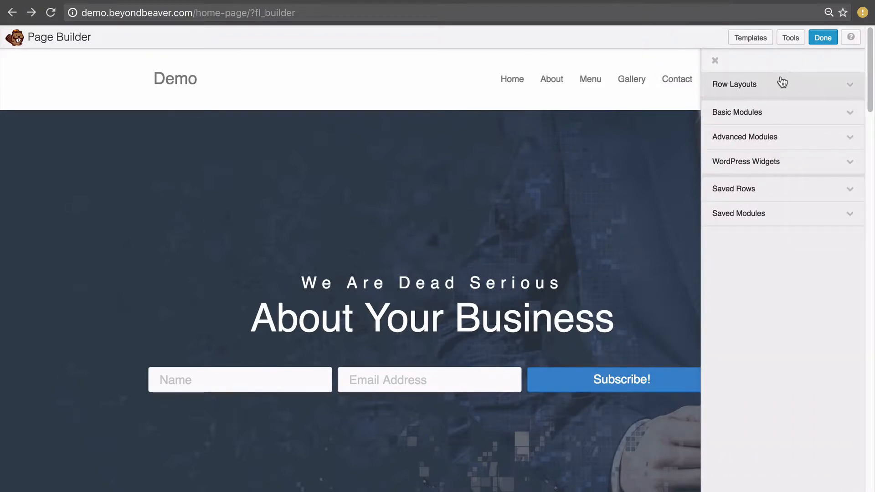
- Try adding a Text Editor module above the hero heading from the basic modules, and discard it
left_click(815, 89)
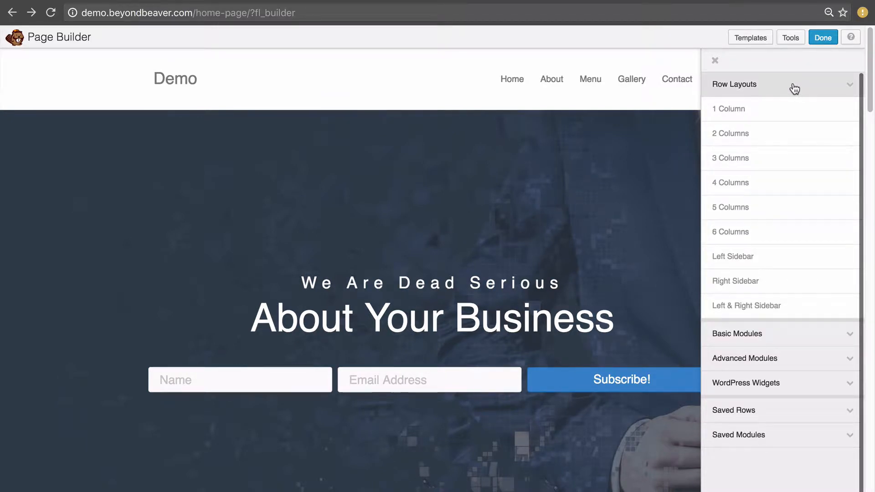
left_click(796, 333)
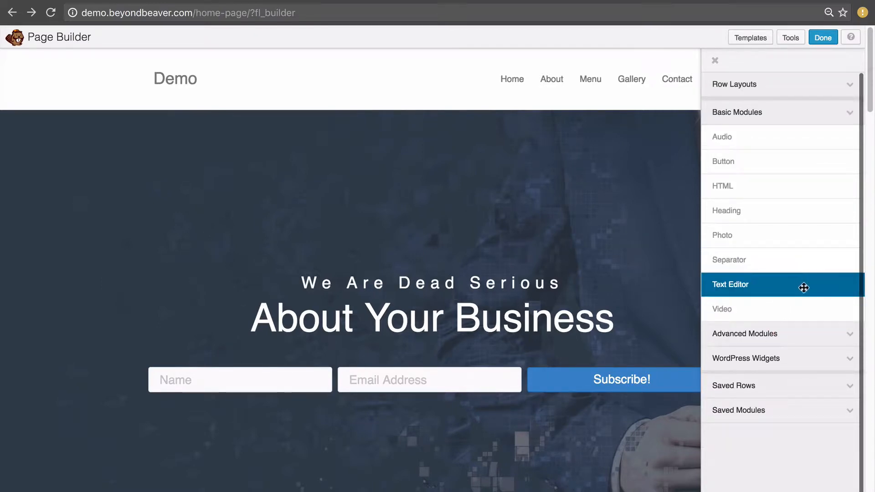
left_click_drag(802, 286, 579, 278)
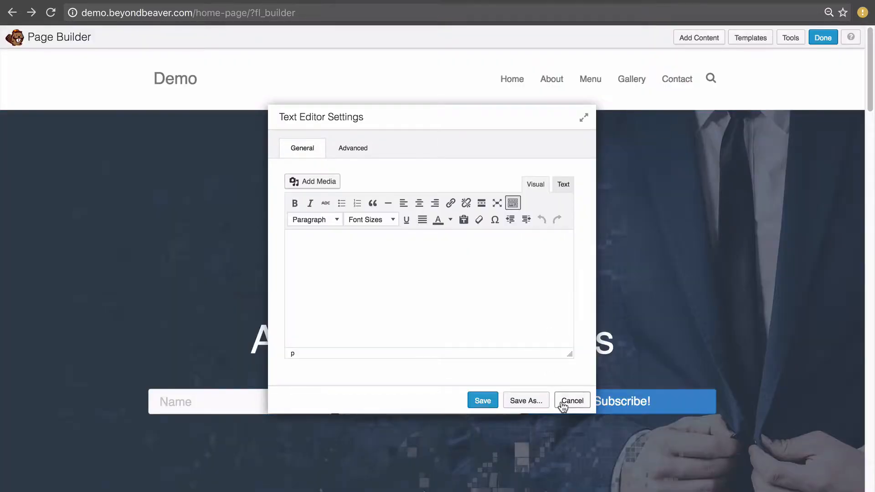
left_click(563, 404)
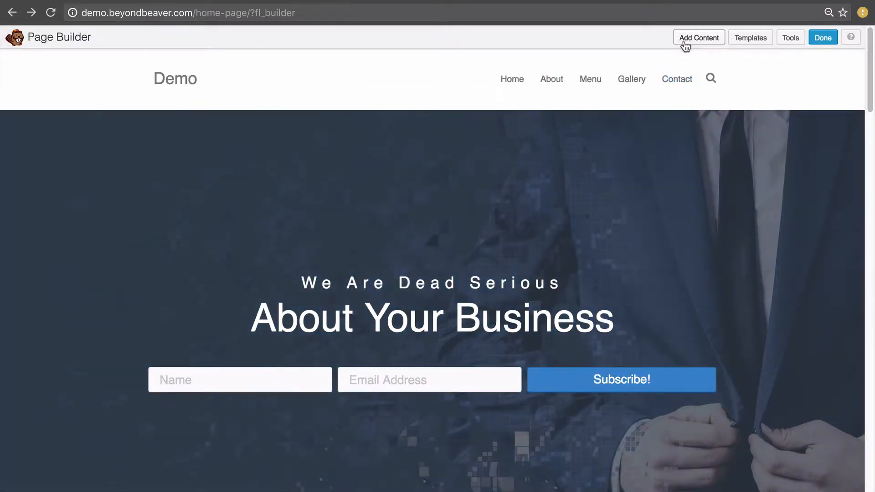
- Examine which row layouts, basic modules and advanced modules can be added to the page
left_click(685, 41)
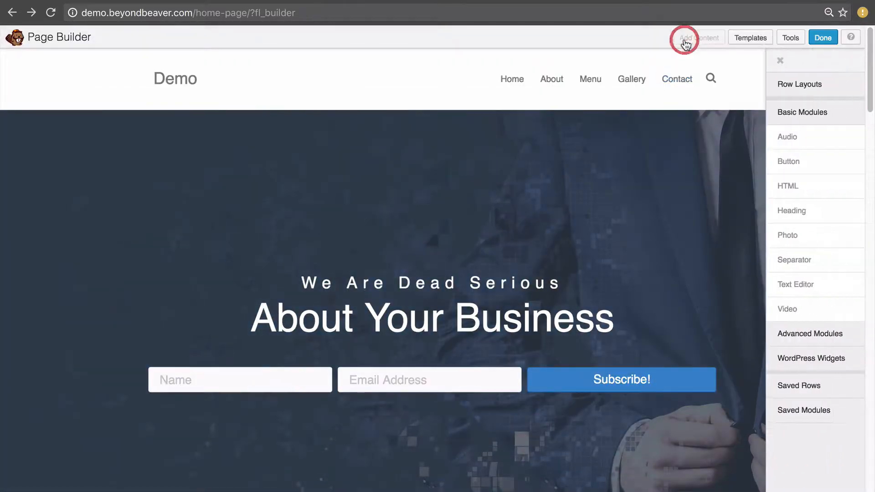
left_click(786, 87)
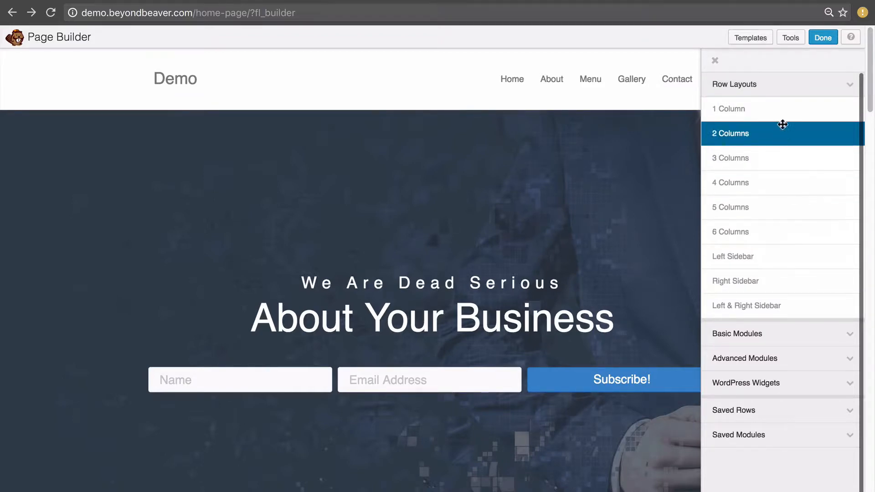
left_click(785, 86)
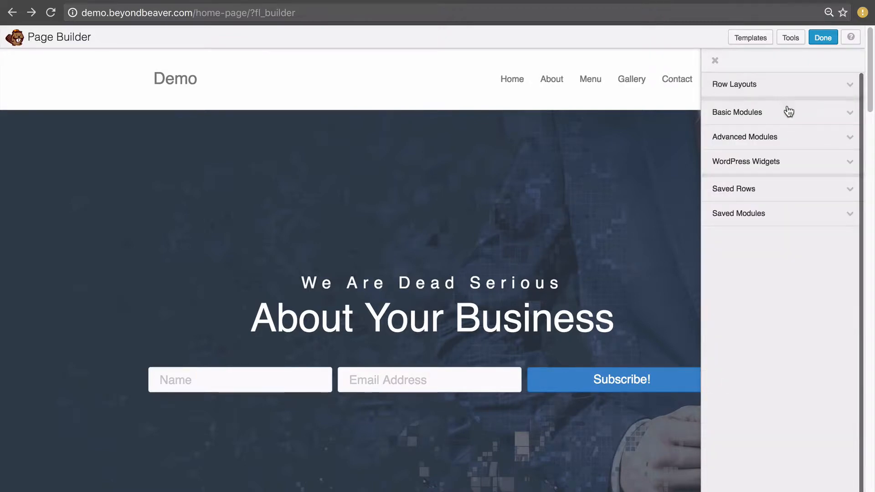
left_click(787, 115)
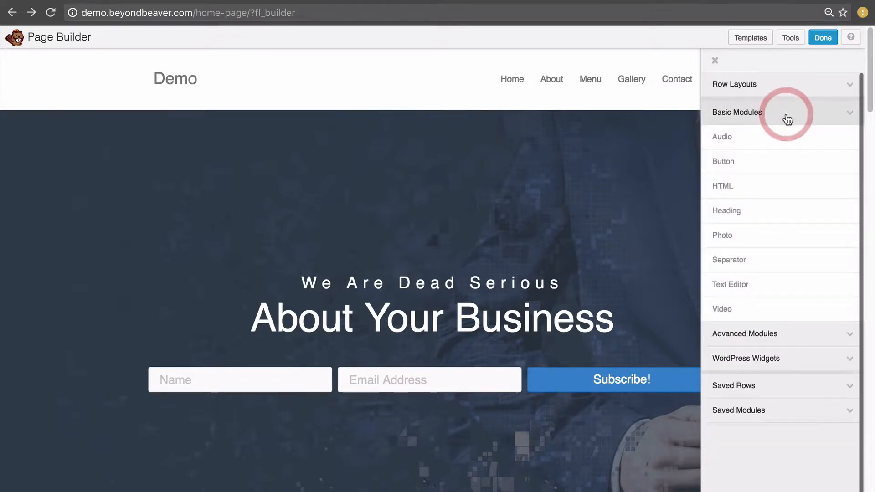
left_click(786, 117)
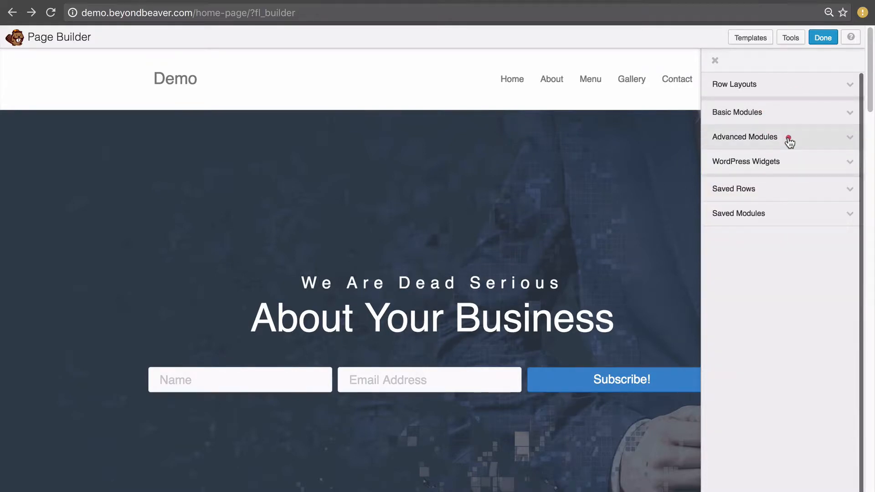
left_click(789, 137)
left_click(789, 141)
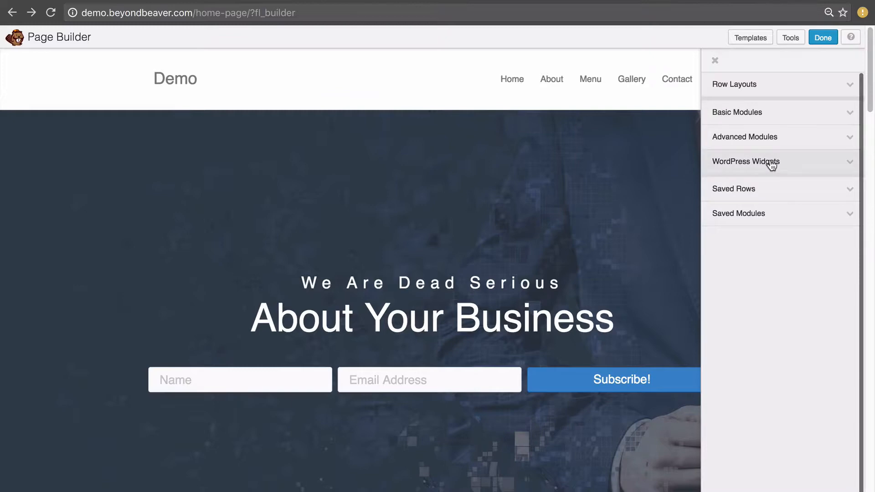
left_click(797, 141)
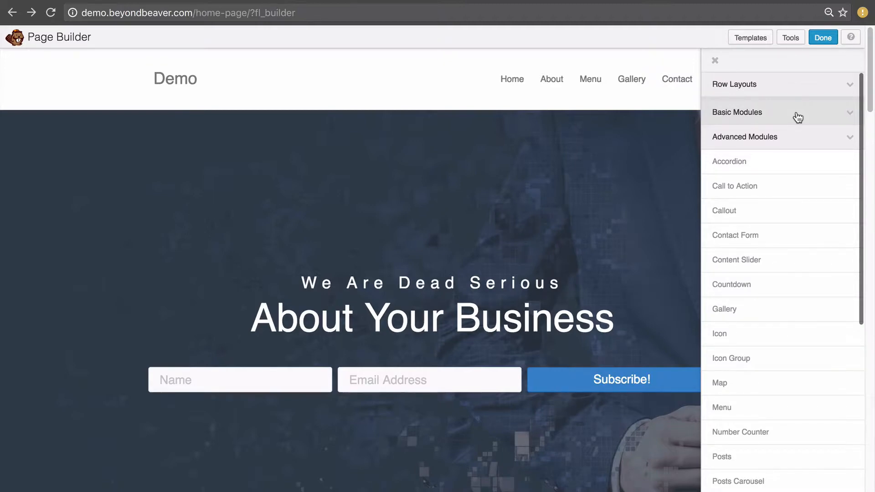
left_click(798, 117)
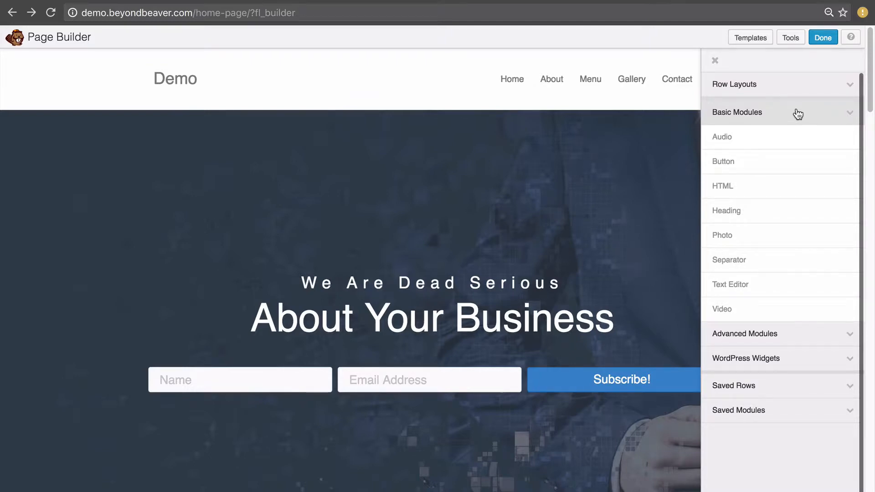
- Try to insert a 2 Columns row layout above the hero section
left_click(778, 85)
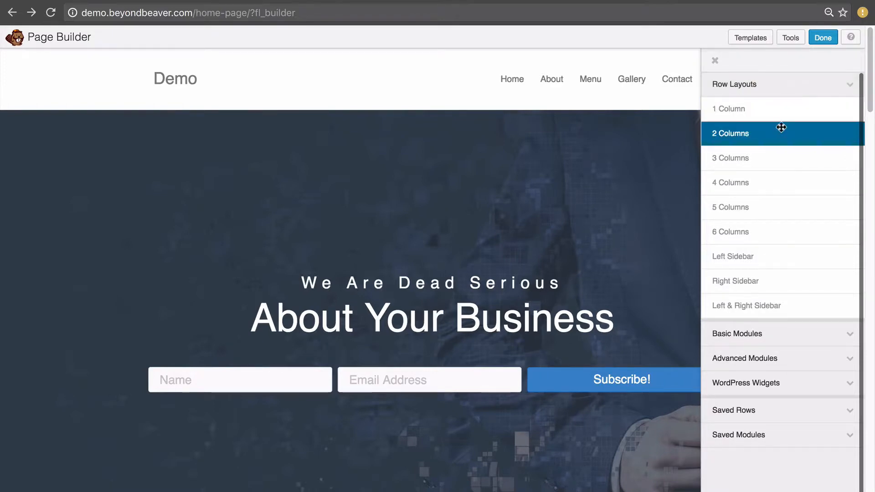
left_click_drag(815, 133, 815, 138)
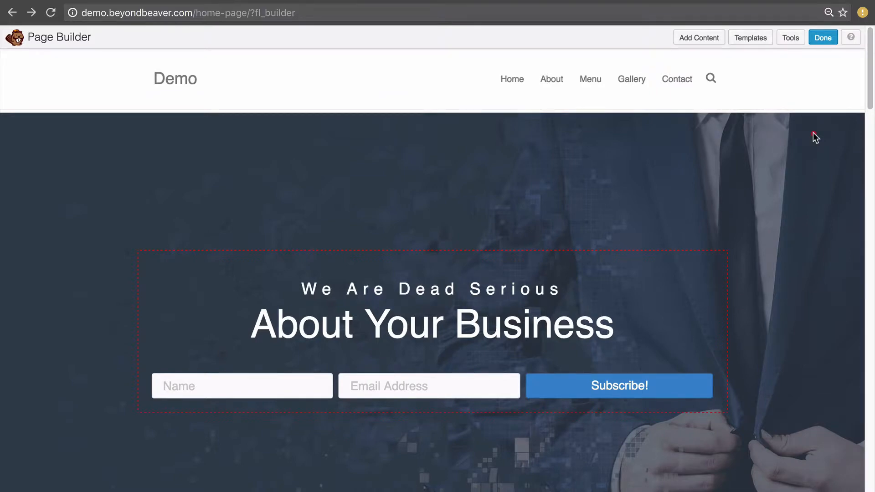
left_click_drag(814, 133, 427, 126)
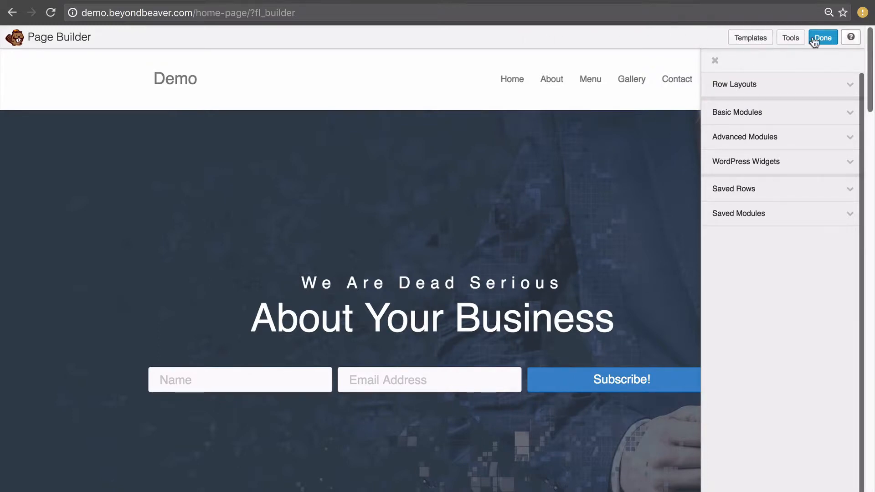
- Choose the photographer landing page template, review the replace and append options, and cancel applying it
left_click(753, 40)
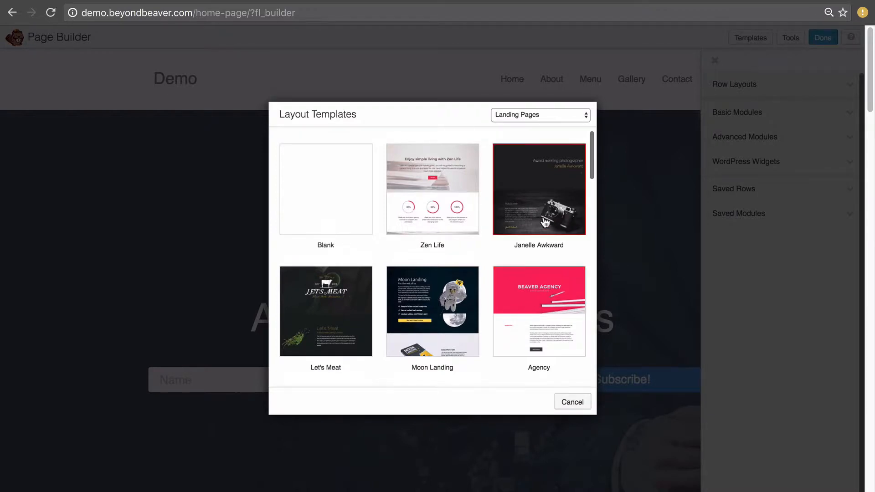
left_click(551, 192)
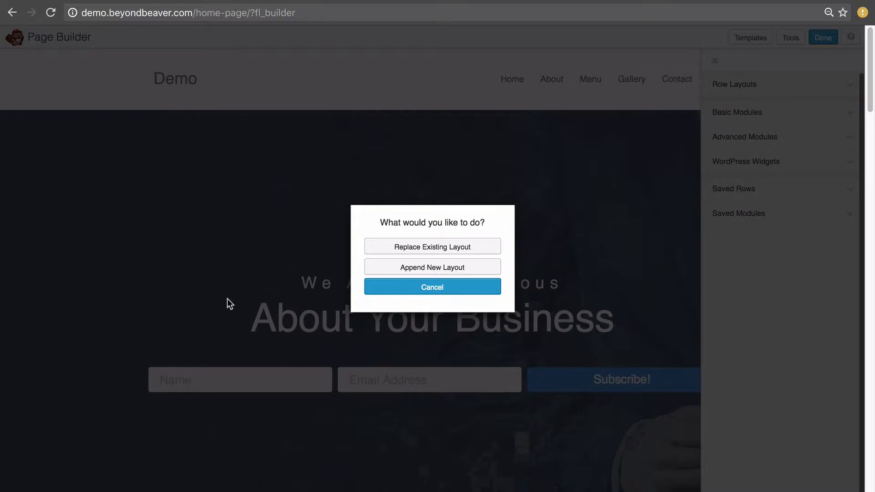
scroll(227, 304, "down", 20)
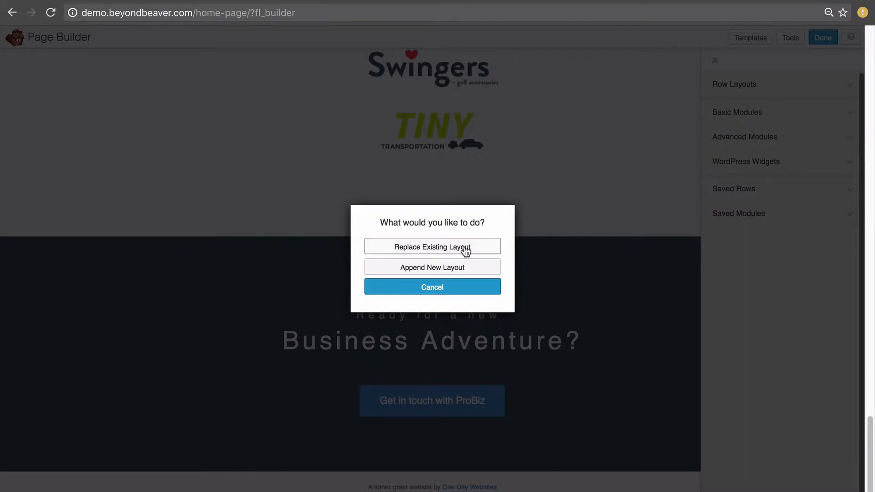
left_click(449, 291)
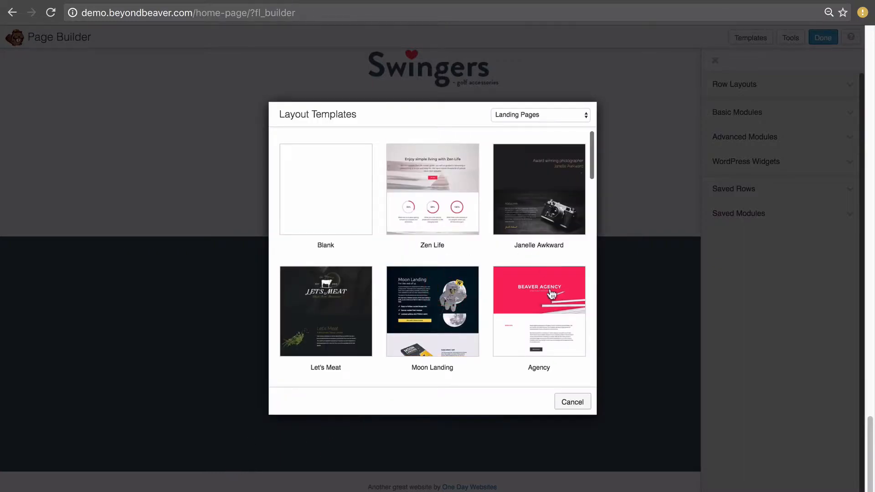
left_click(576, 402)
scroll(575, 400, "down", 5)
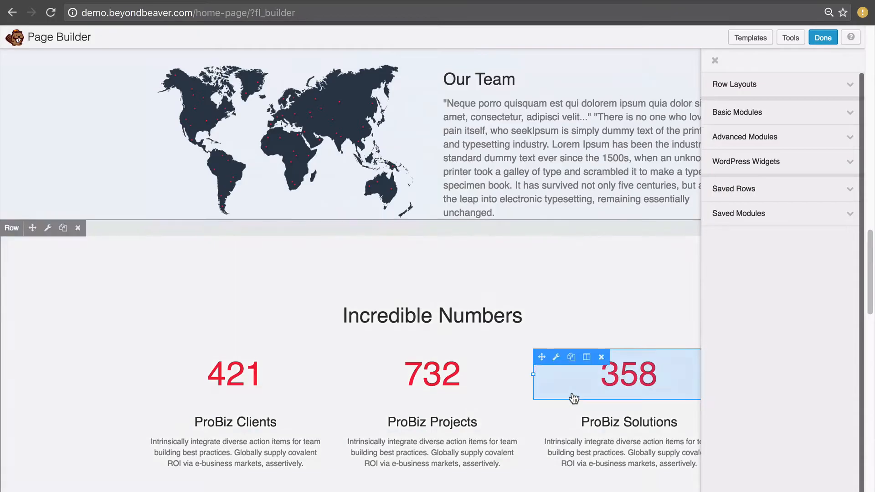
scroll(574, 399, "up", 10)
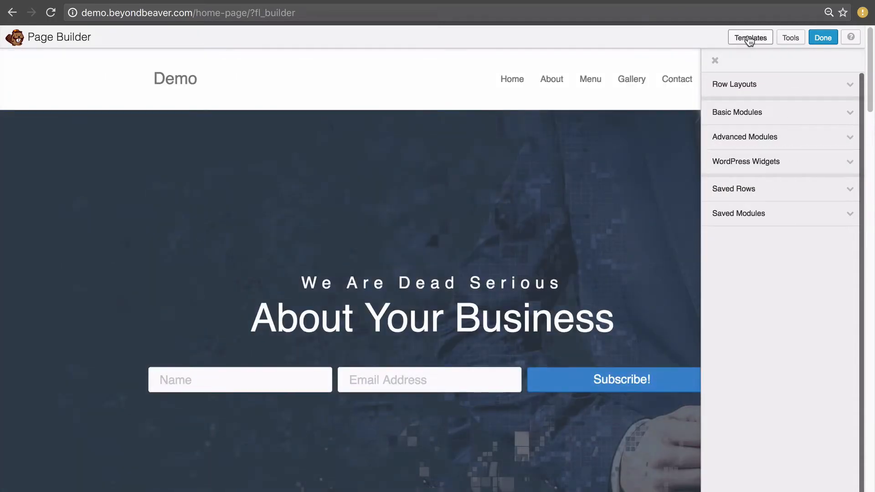
- Examine the CSS and JavaScript editors for the current layout and close them without changes
left_click(798, 39)
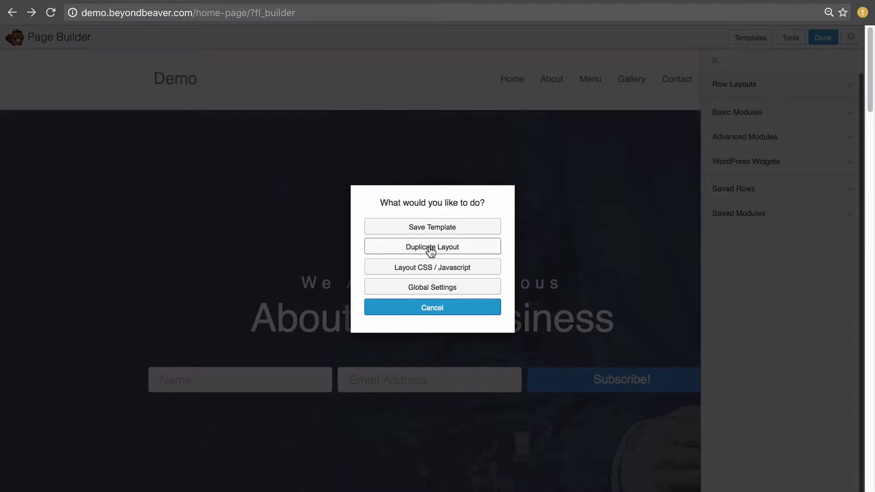
left_click(490, 271)
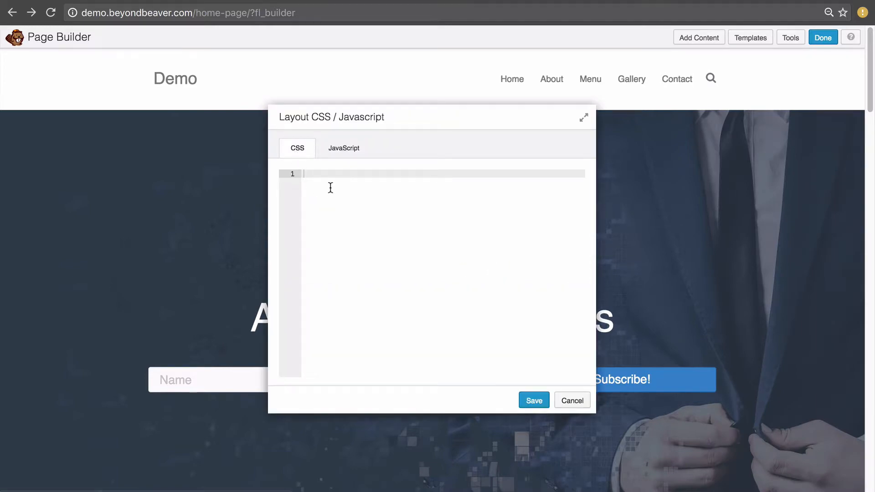
left_click(351, 153)
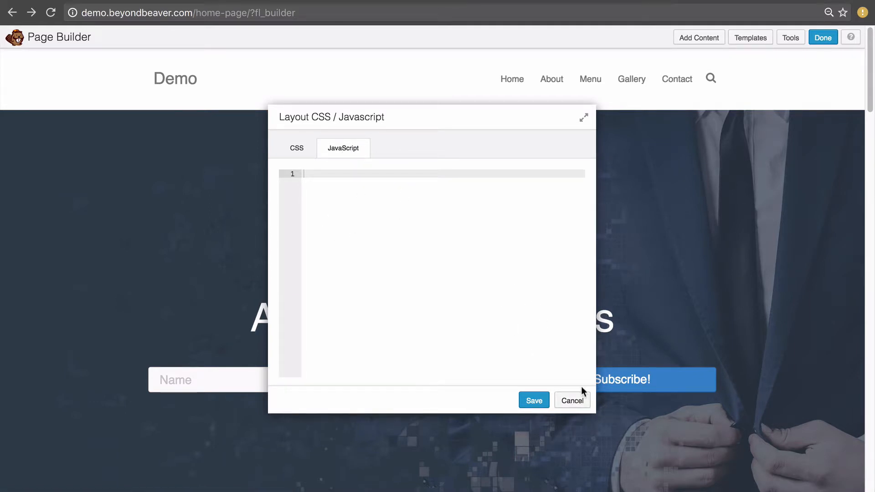
left_click(578, 400)
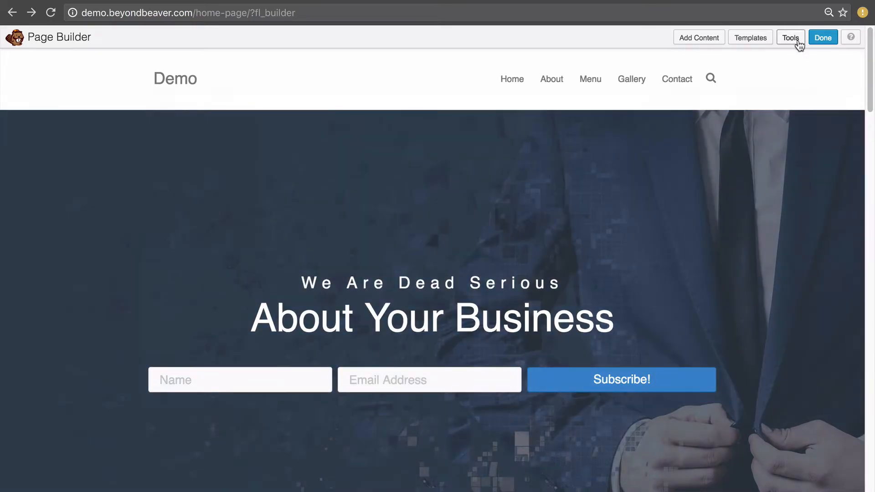
- Open the global settings and examine the general options and the CSS editor that apply to all posts and pages
left_click(793, 38)
left_click(391, 286)
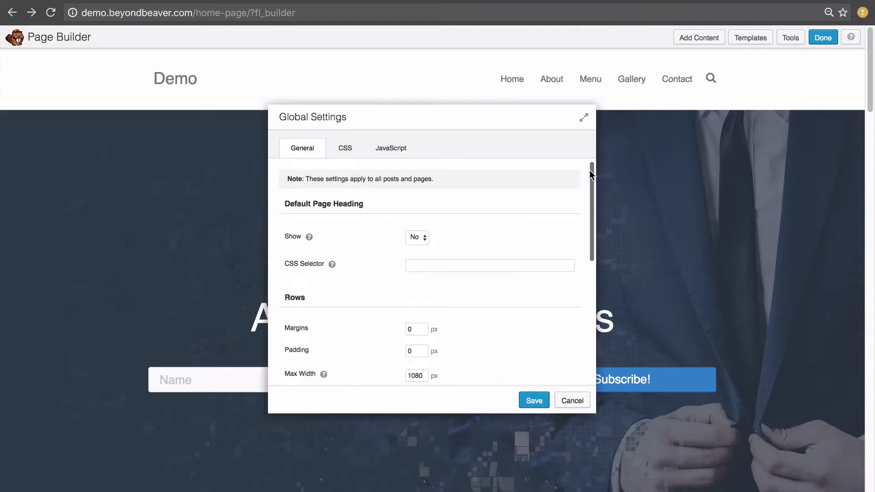
mouse_move(590, 170)
left_mouse_down()
mouse_move(591, 307)
mouse_move(587, 174)
left_mouse_up()
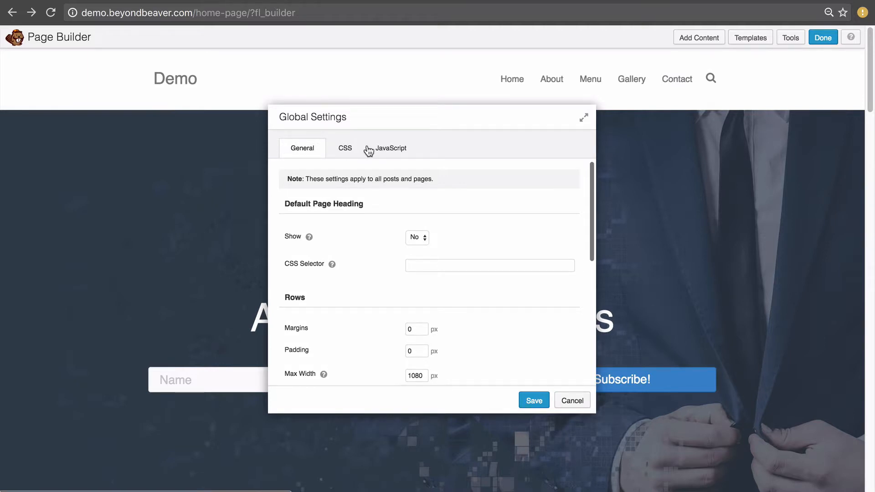
left_click(338, 149)
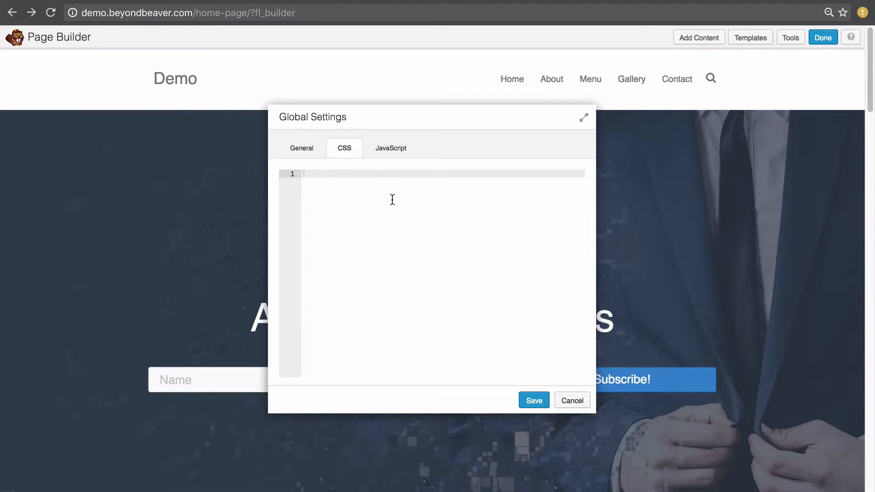
left_click(303, 147)
mouse_move(309, 237)
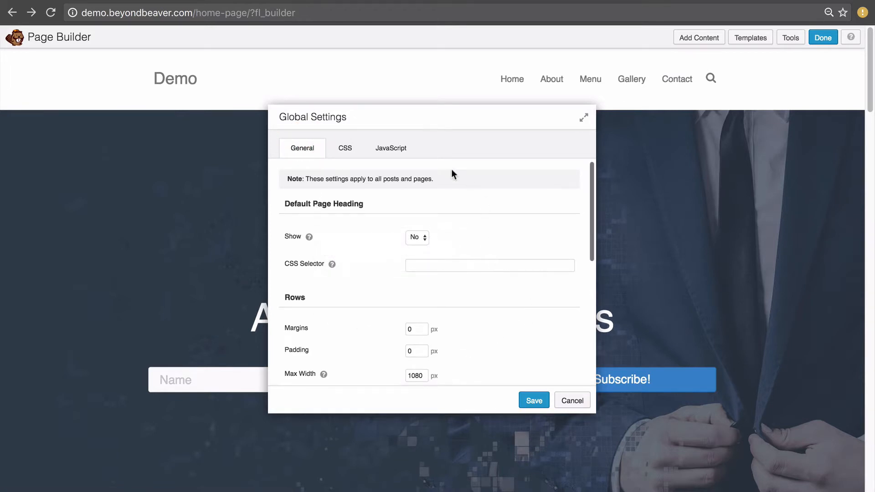
left_click(345, 149)
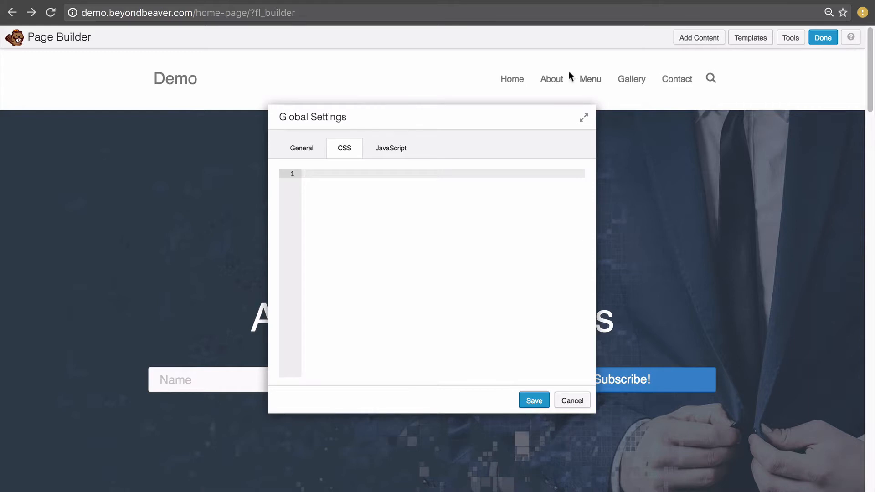
- Review the general defaults for page heading, rows, modules and responsive layout, and close the global settings without saving
left_click(309, 148)
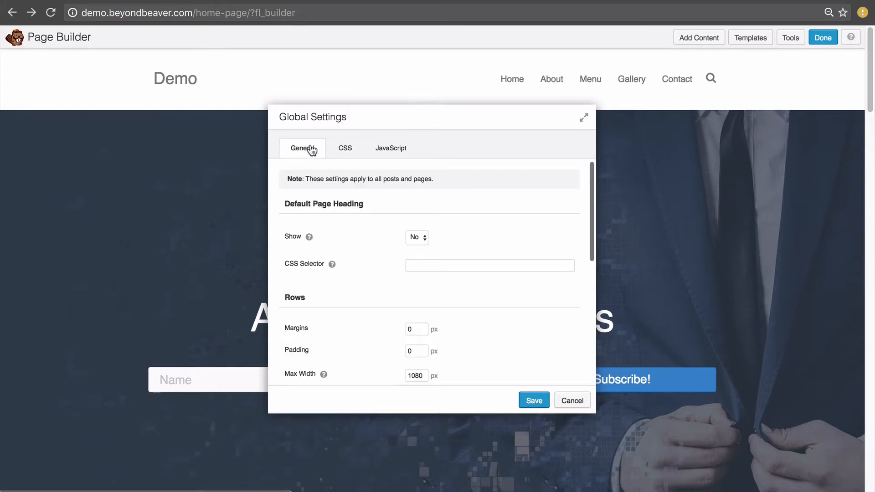
scroll(364, 253, "down", 3)
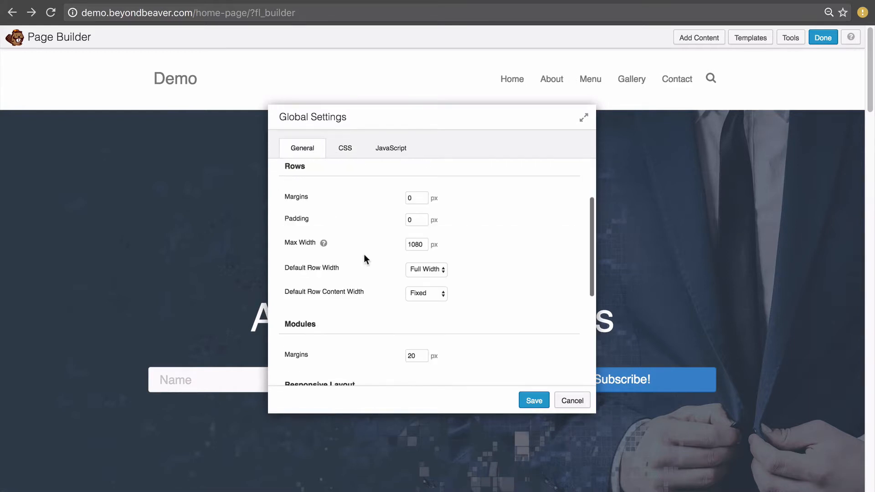
scroll(371, 258, "down", 3)
scroll(374, 269, "up", 6)
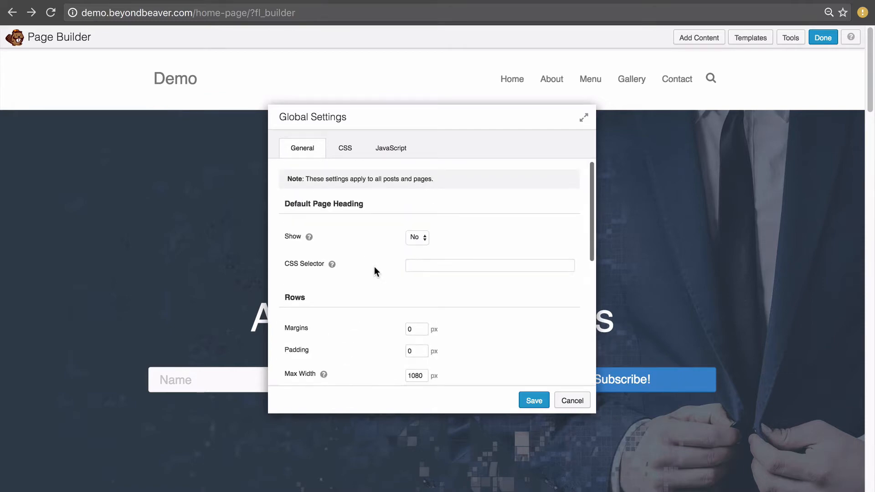
left_click(573, 401)
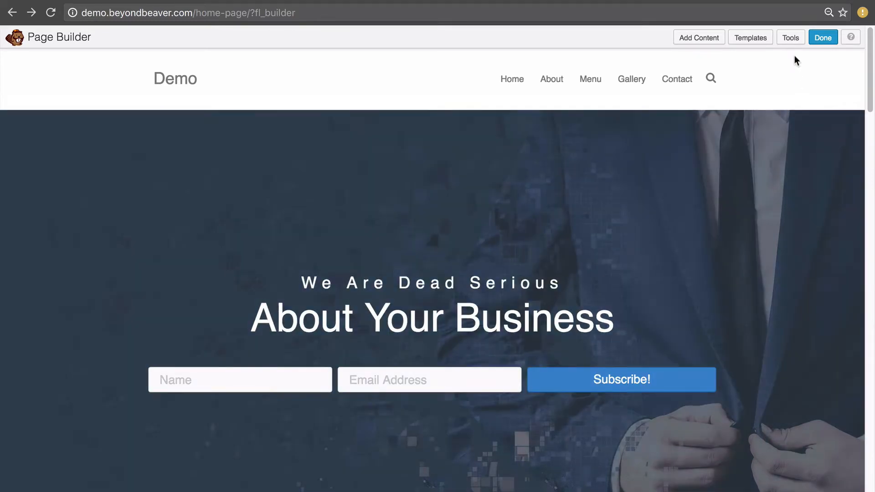
- Review the publish, save and discard options for finishing editing and the available help options, cancelling both dialogs
left_click(827, 40)
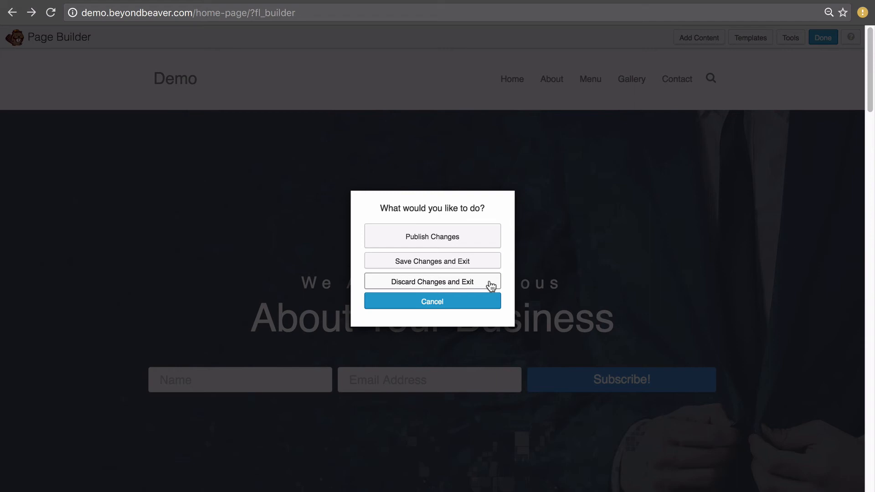
left_click(485, 302)
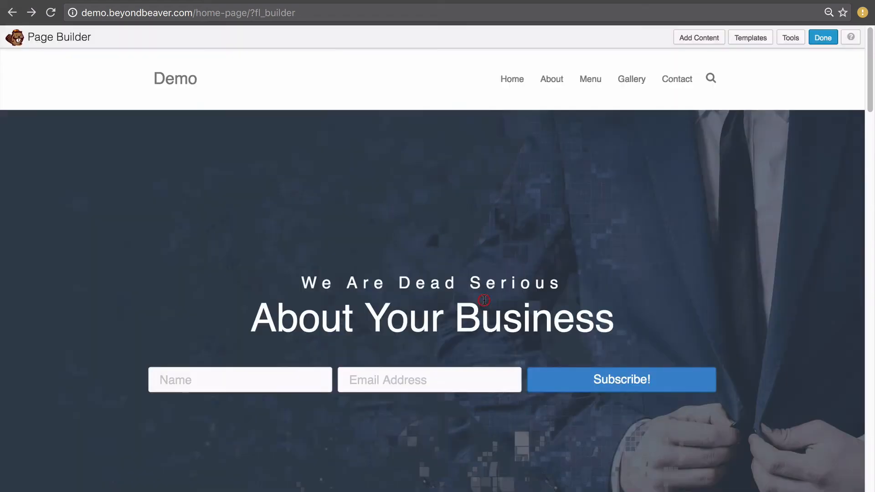
left_click(852, 41)
left_click(852, 38)
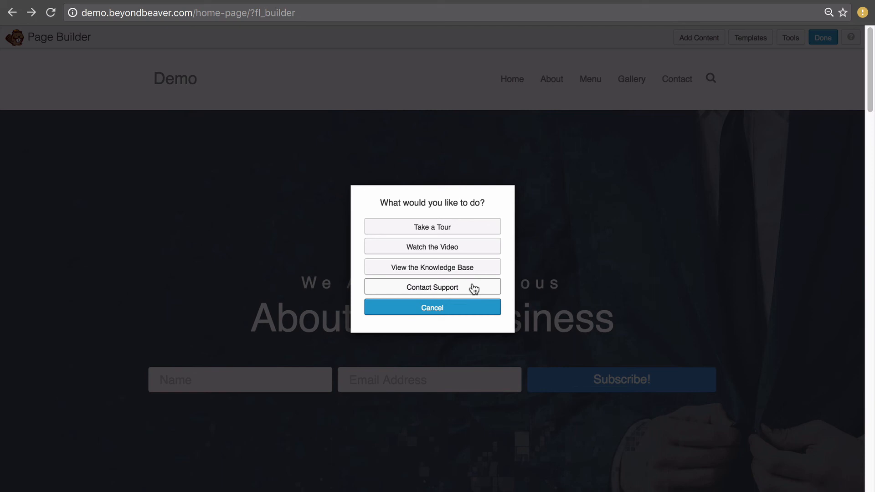
left_click(449, 312)
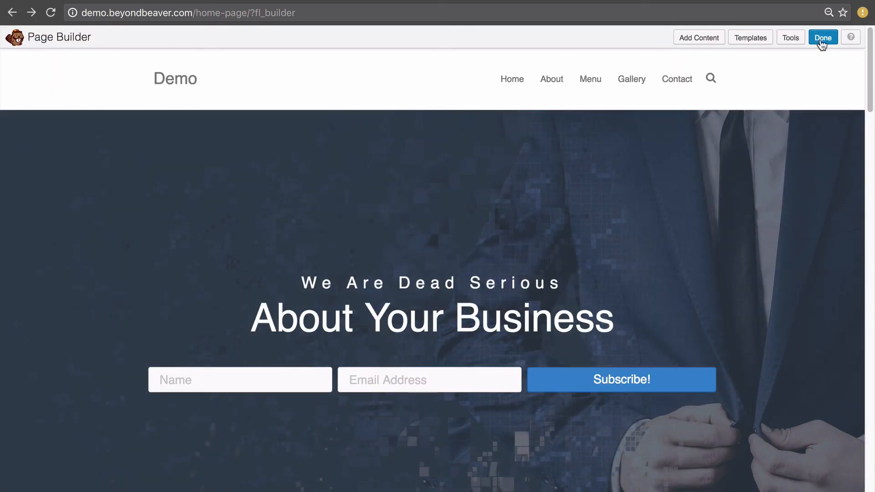